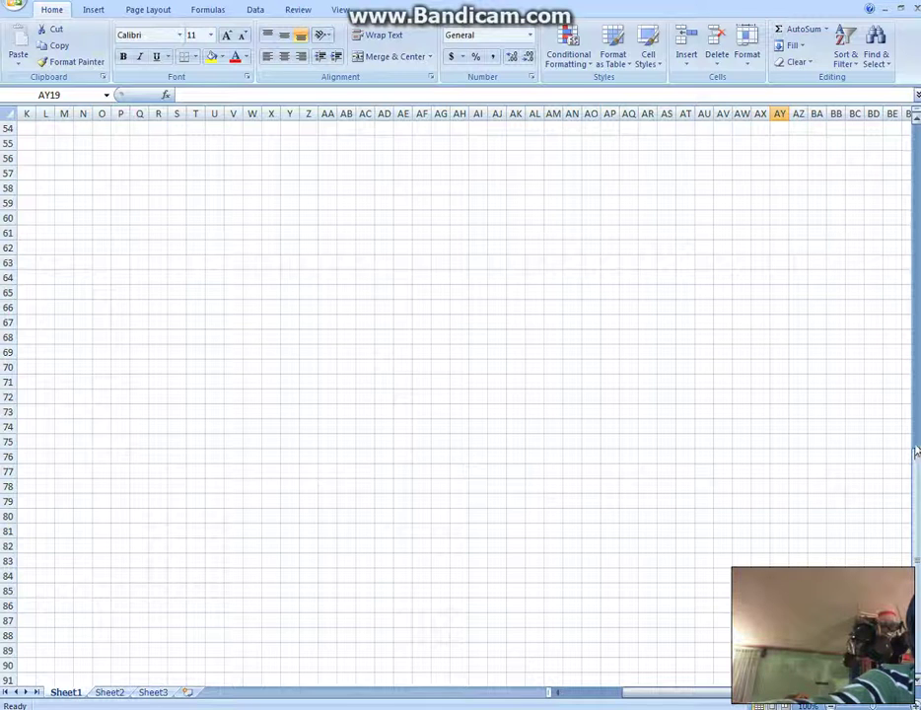
Step: Select empty cells and move the active cell to BE75 to bring the Sonic scene into view
left_click(909, 463)
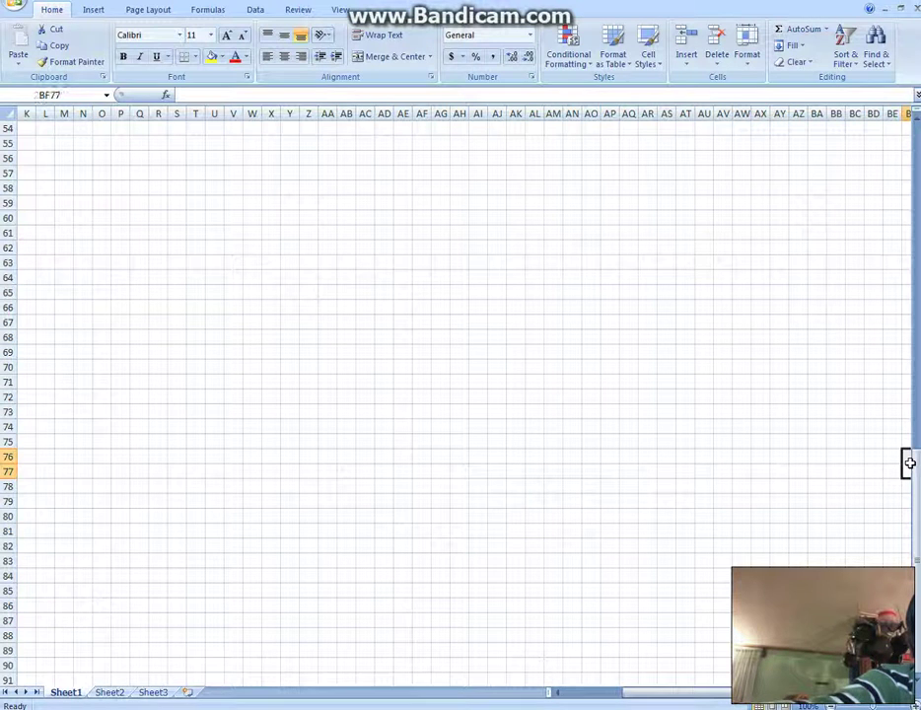
left_click(853, 411)
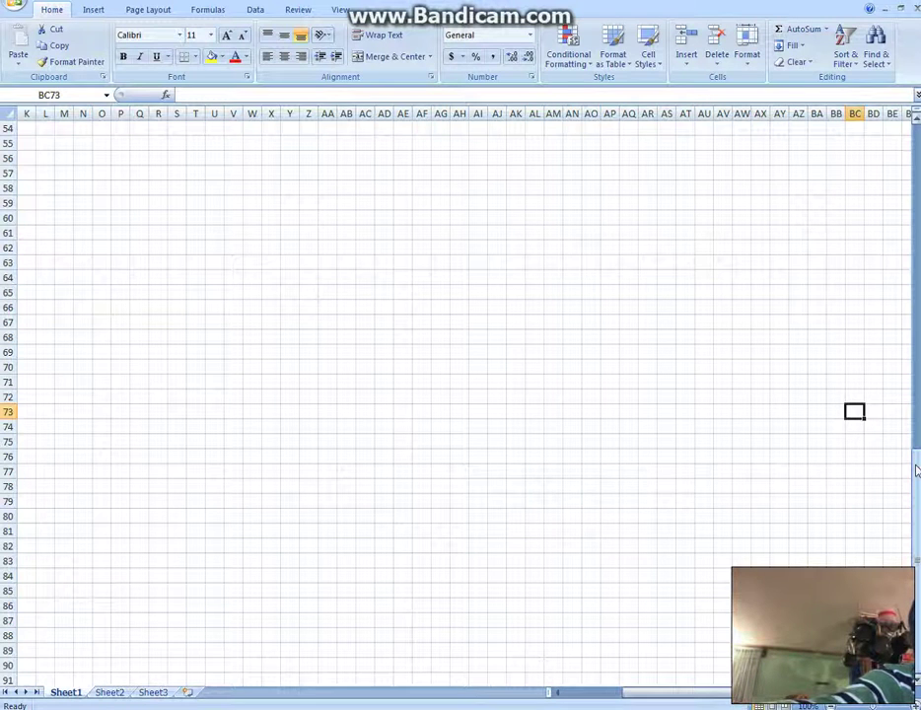
key("Right")
key("Right")
key("Down")
key("Down")
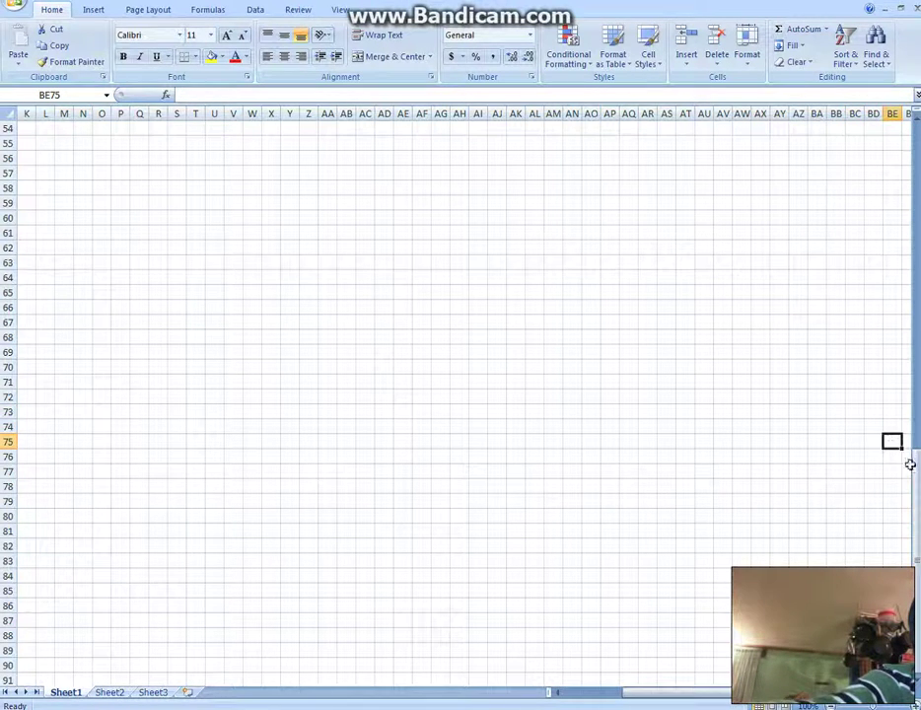
left_click_drag(915, 473, 905, 196)
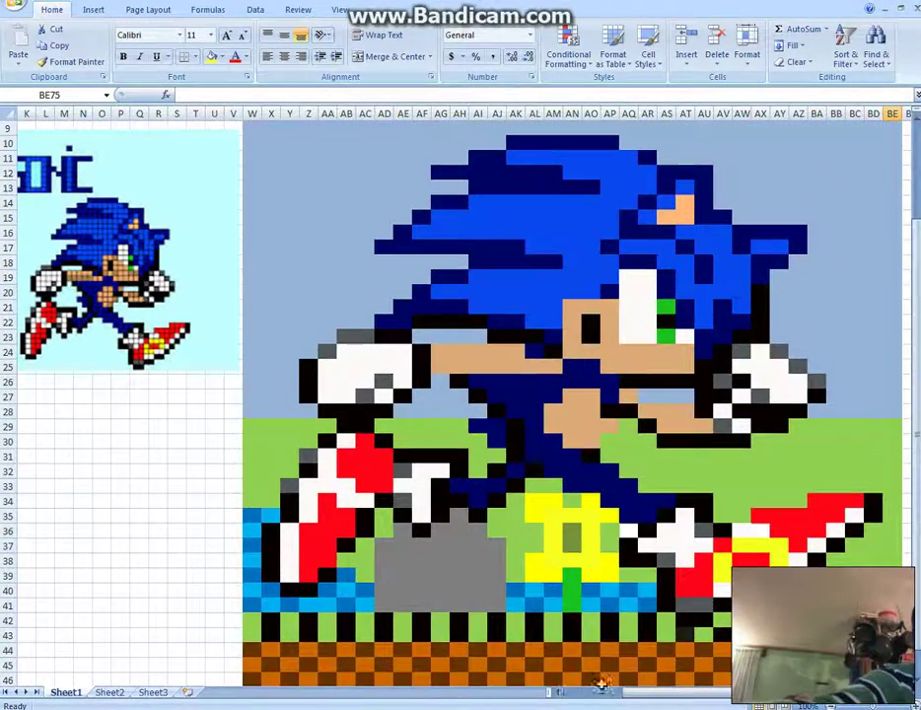
left_click_drag(641, 702, 639, 702)
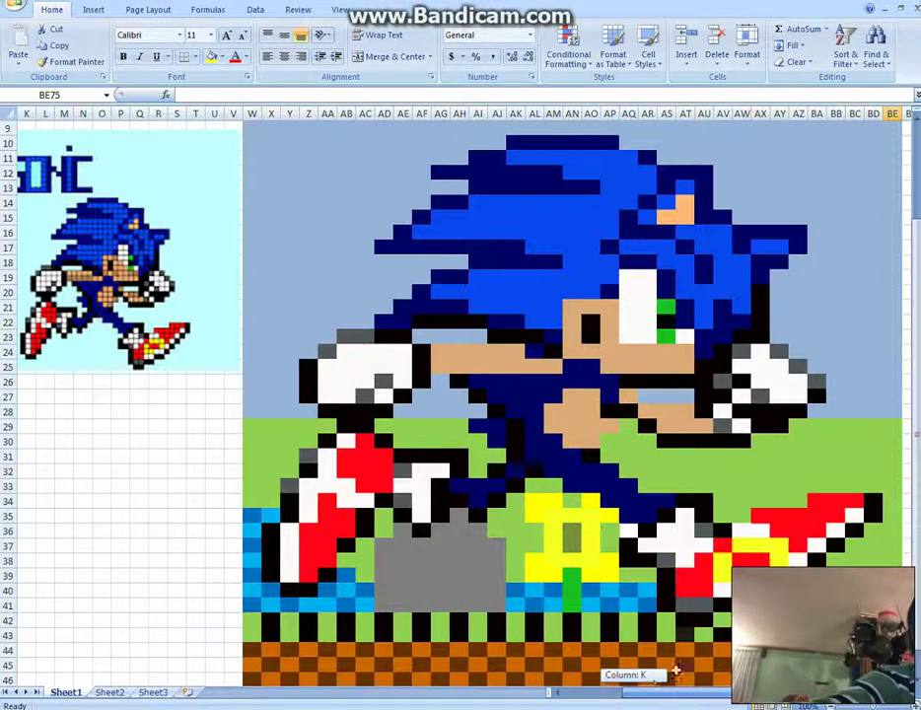
left_click_drag(915, 212, 915, 229)
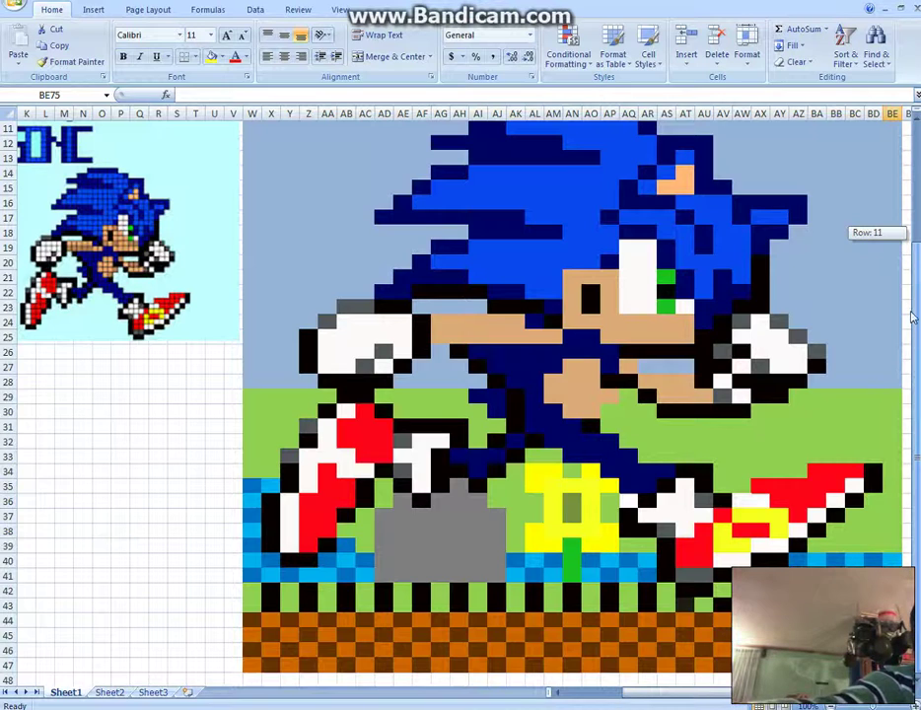
left_click_drag(913, 318, 903, 240)
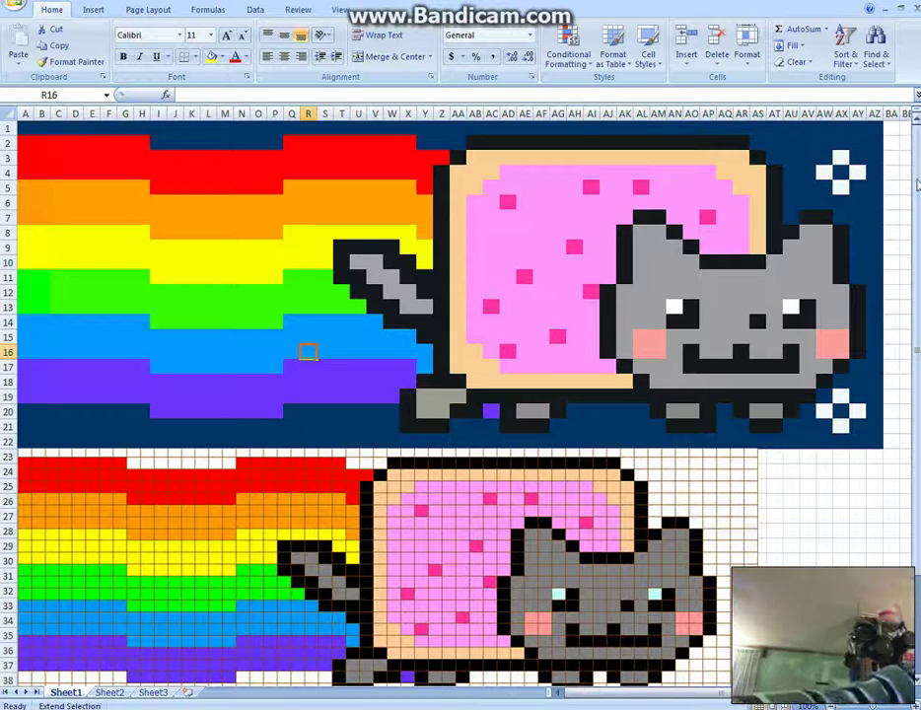
mouse_move(915, 178)
left_mouse_down()
mouse_move(900, 179)
mouse_move(916, 169)
mouse_move(917, 187)
left_mouse_up()
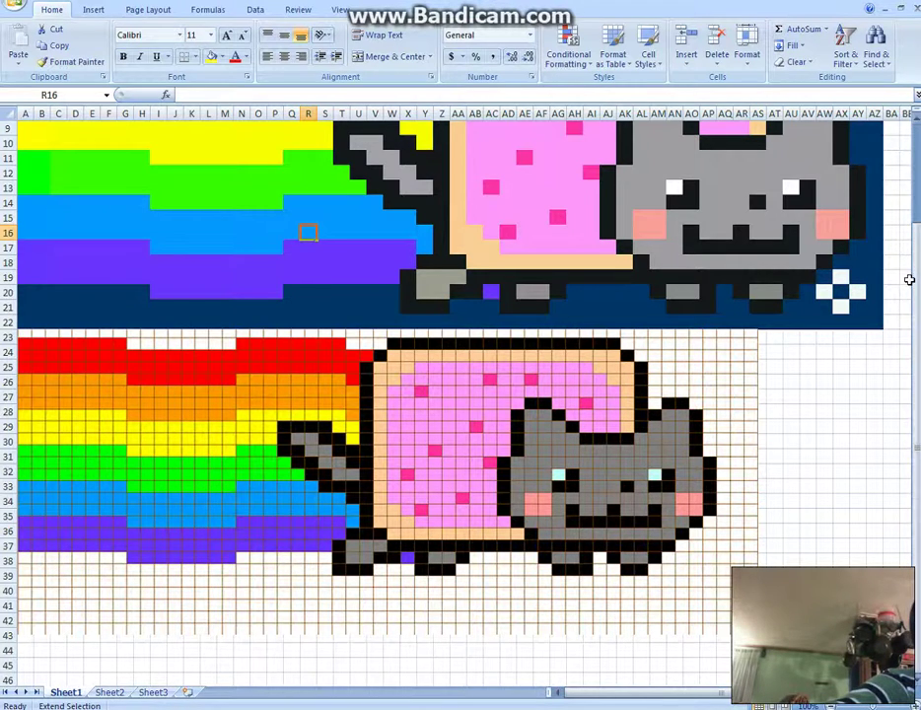
left_click_drag(911, 276, 908, 148)
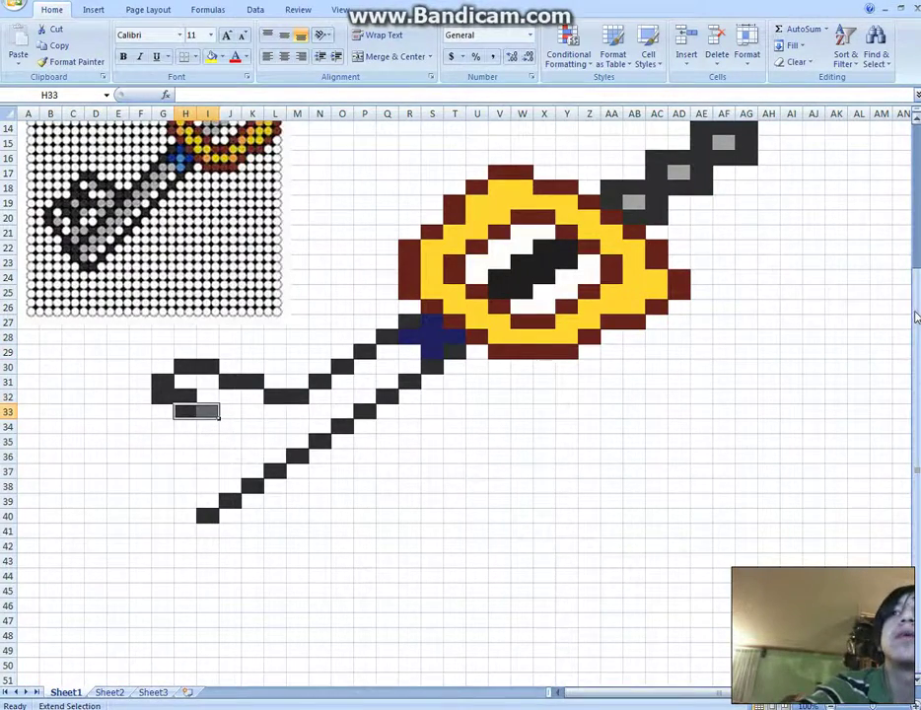
left_click_drag(916, 322, 916, 240)
Step: Nudge the Keyblade reference picture (Picture 16) slightly upward
left_click(106, 212)
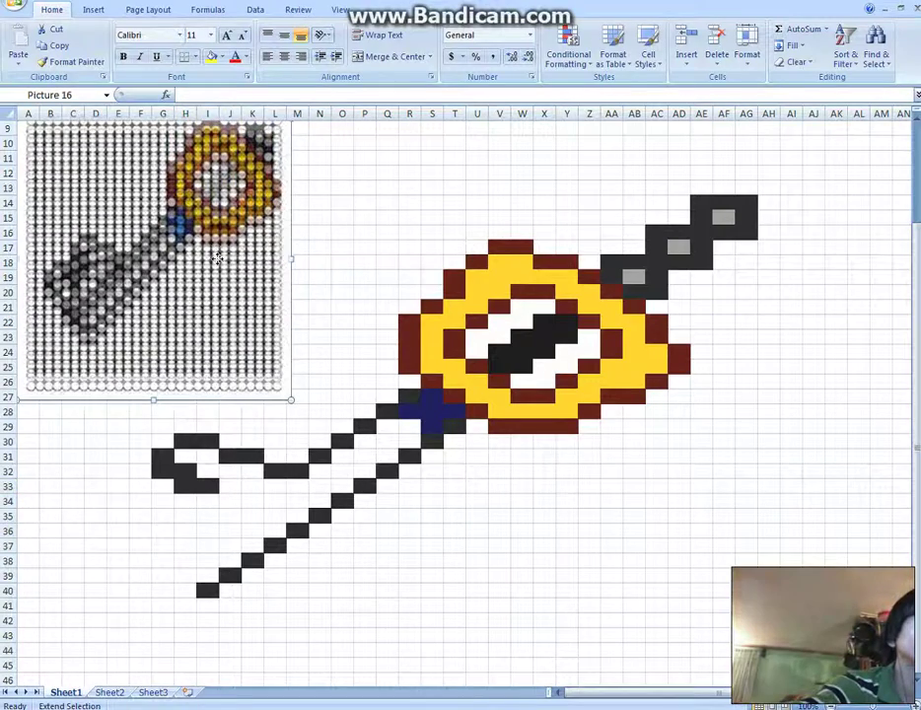
left_click_drag(218, 259, 216, 255)
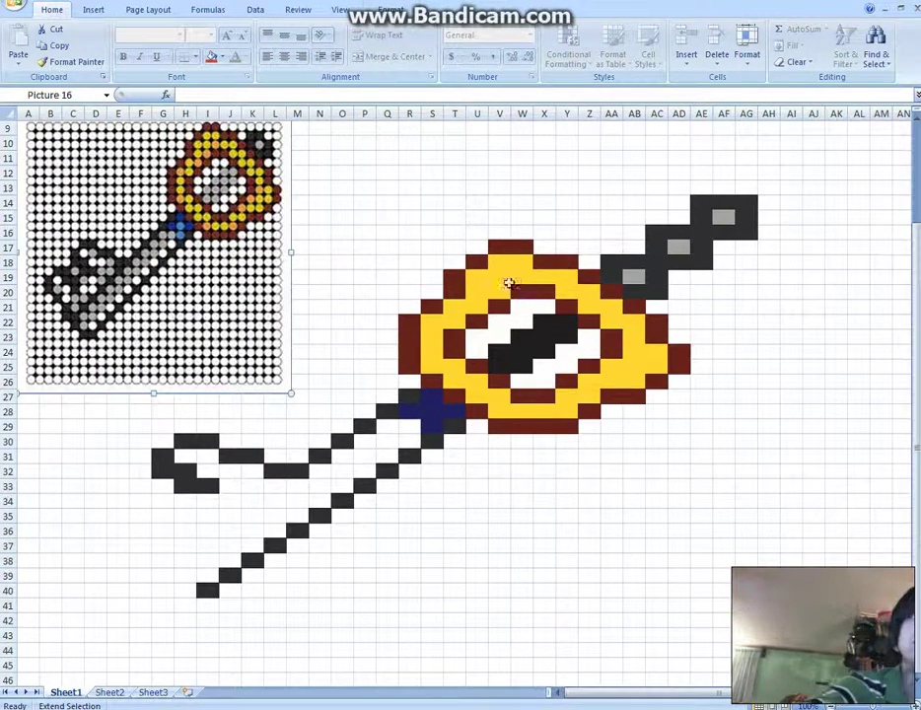